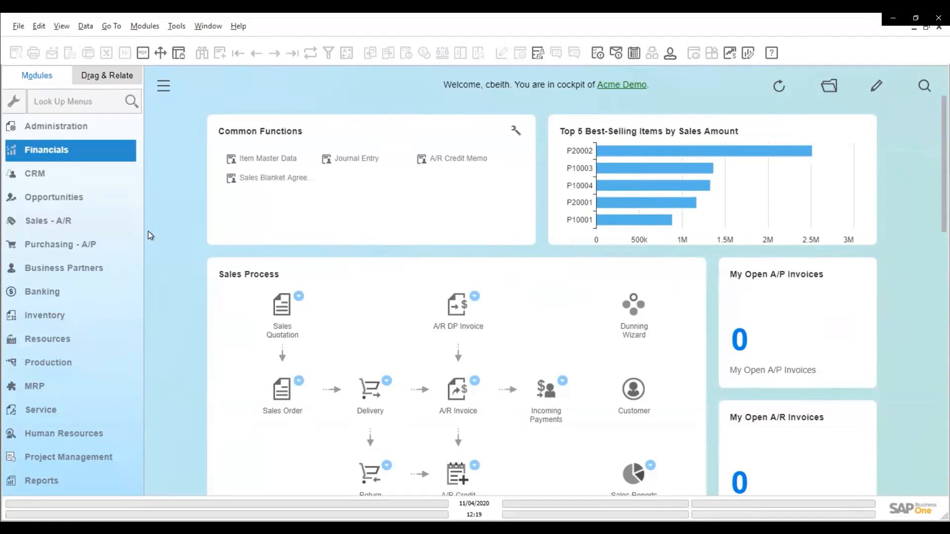
# - Open the most recent sales blanket agreement and review its item details, including contract prices and the rebate/fee percentage
pyautogui.click(67, 220)
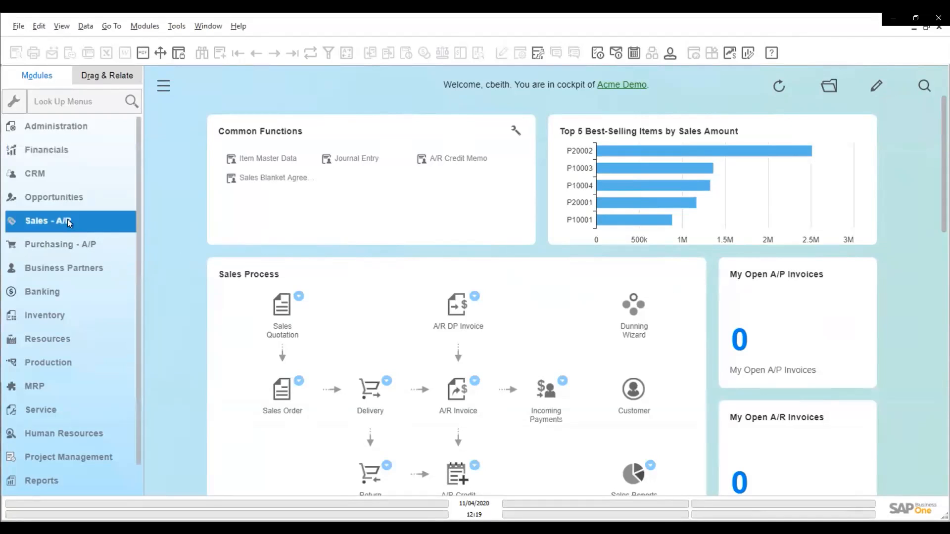
pyautogui.click(77, 149)
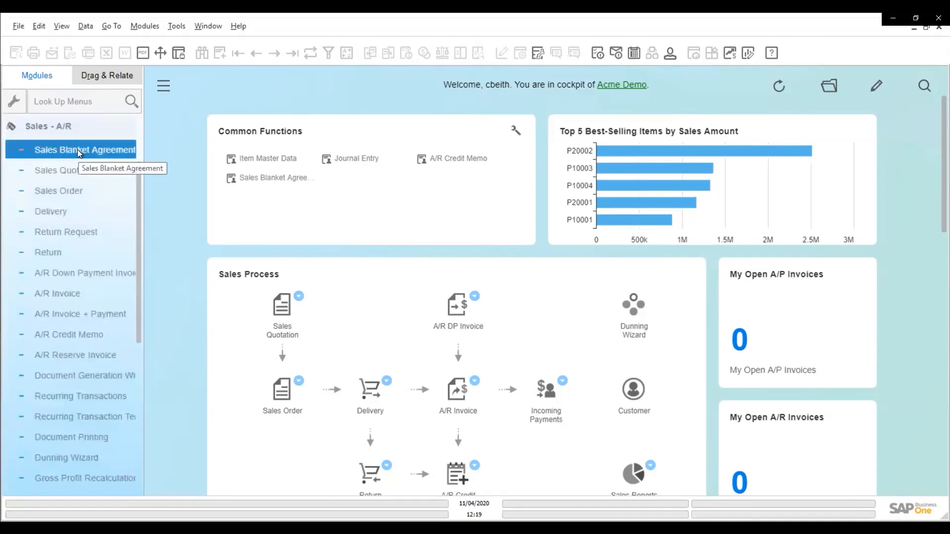
pyautogui.click(77, 149)
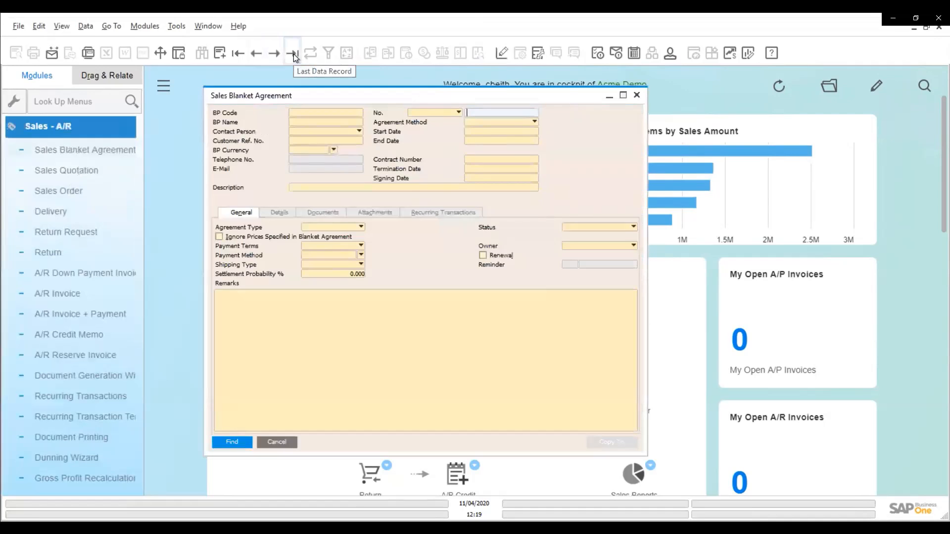
pyautogui.click(293, 54)
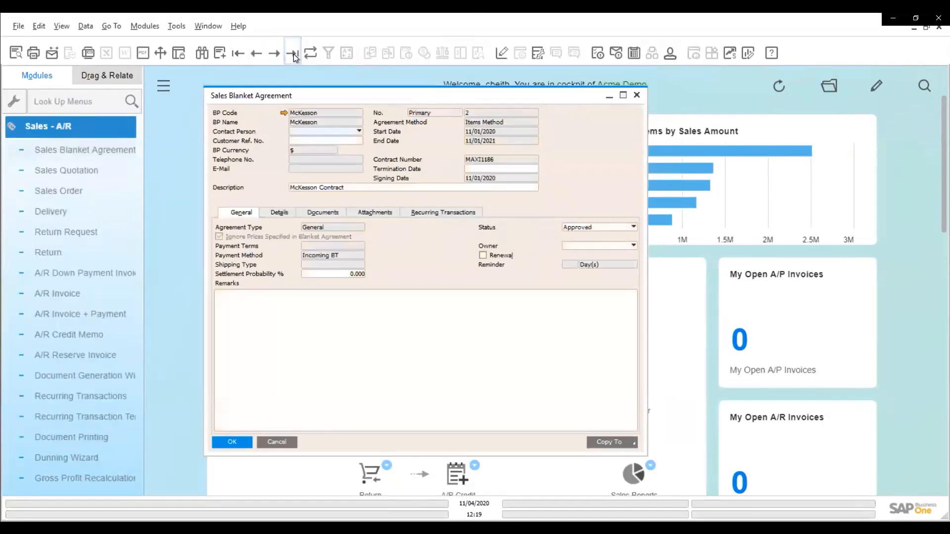
pyautogui.click(284, 214)
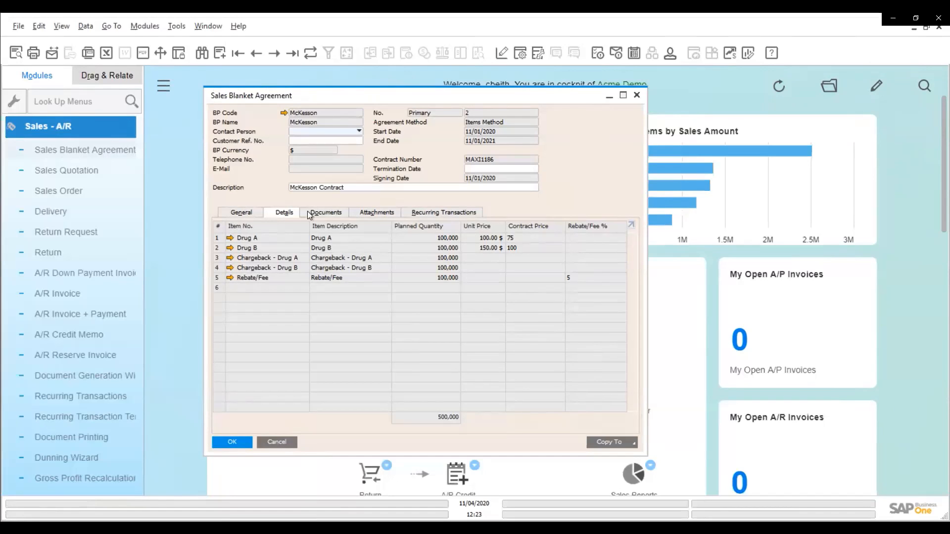
pyautogui.click(277, 442)
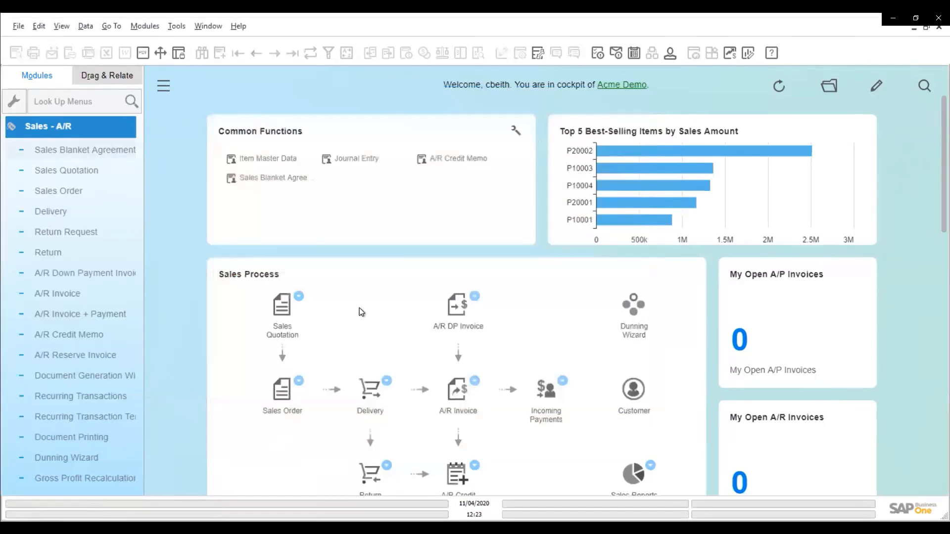
# - Bring up McKesson's A/R credit memo 18 and examine the item details of the blanket agreement linked to its Drug A line
pyautogui.click(455, 159)
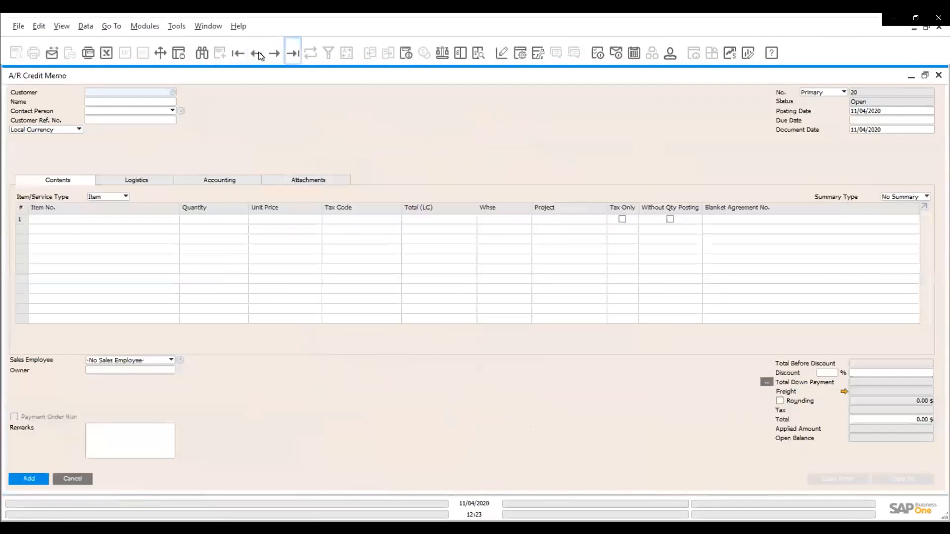
pyautogui.click(256, 53)
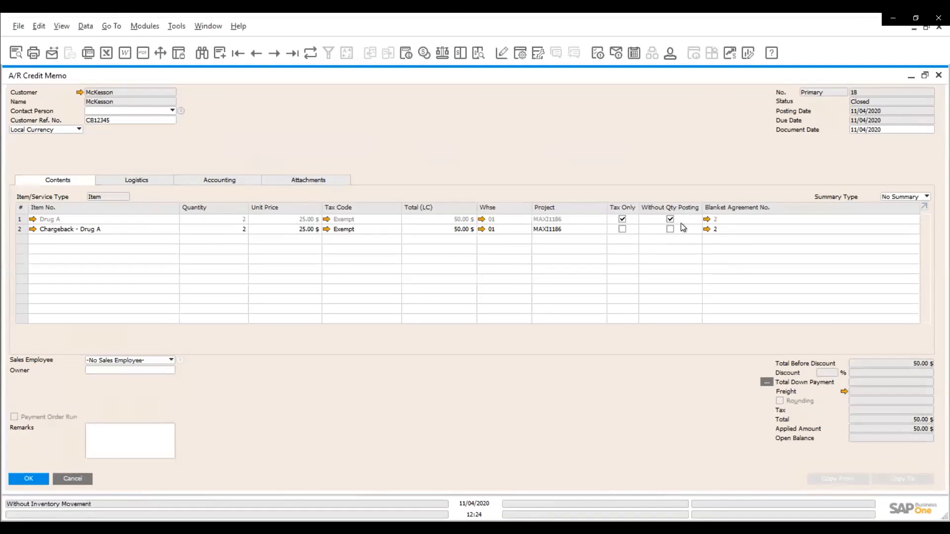
pyautogui.click(706, 219)
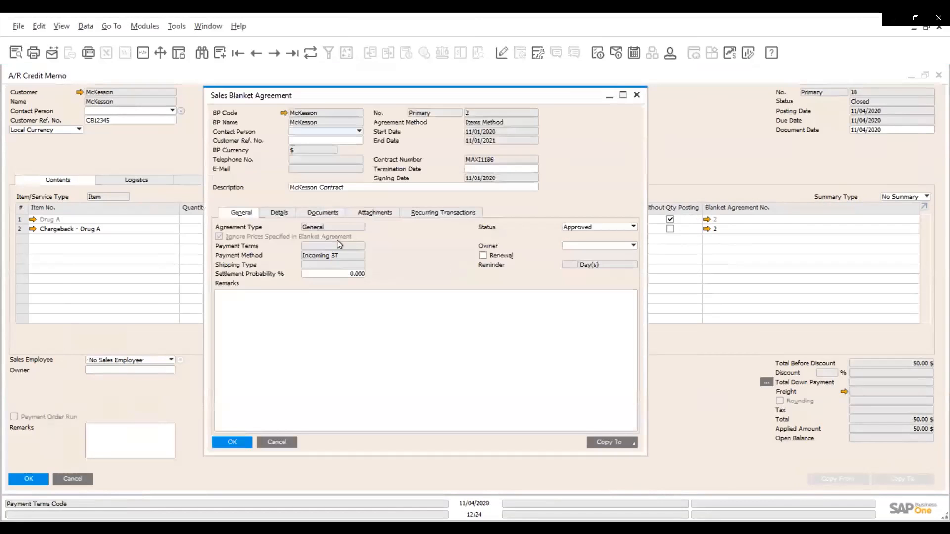
pyautogui.click(279, 213)
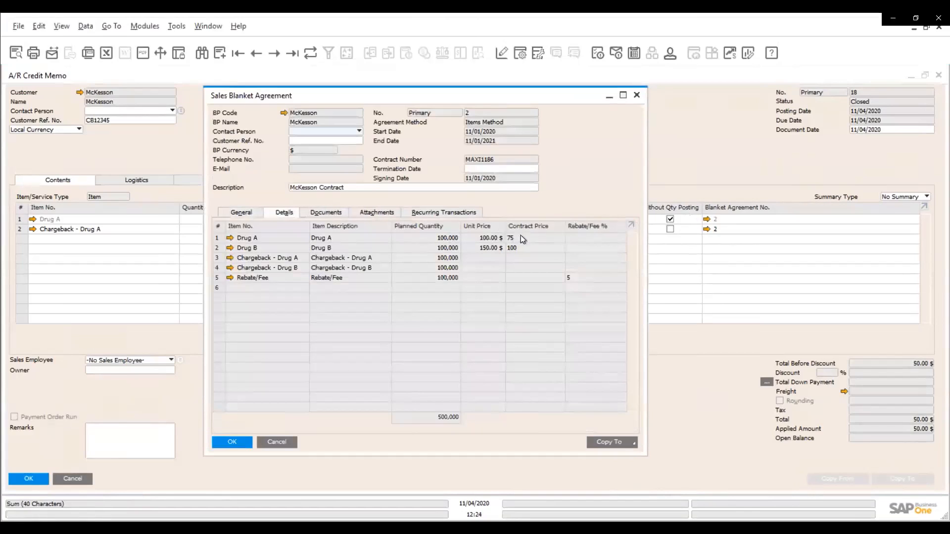
pyautogui.click(636, 95)
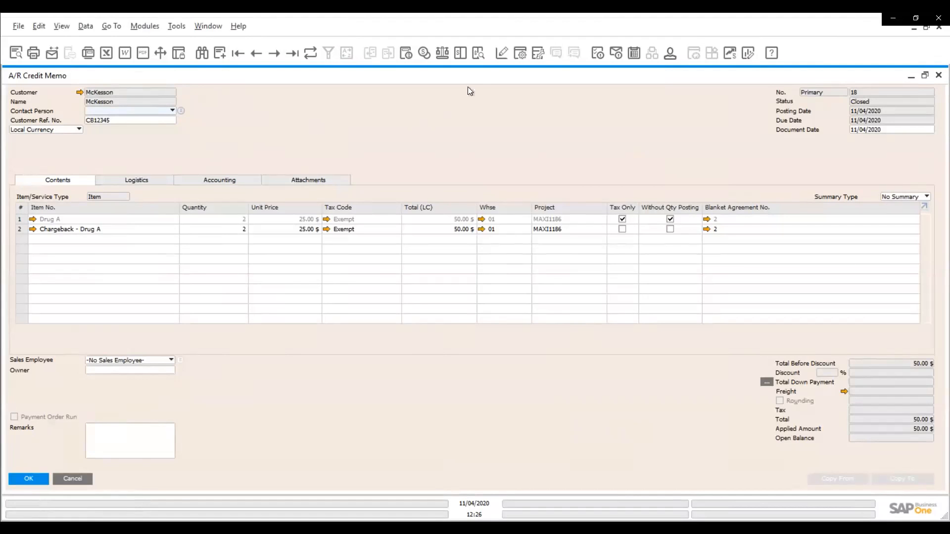
# - Review the journal entry posted by the A/R credit memo, closing both the entry and the memo when done
pyautogui.click(478, 56)
pyautogui.click(478, 54)
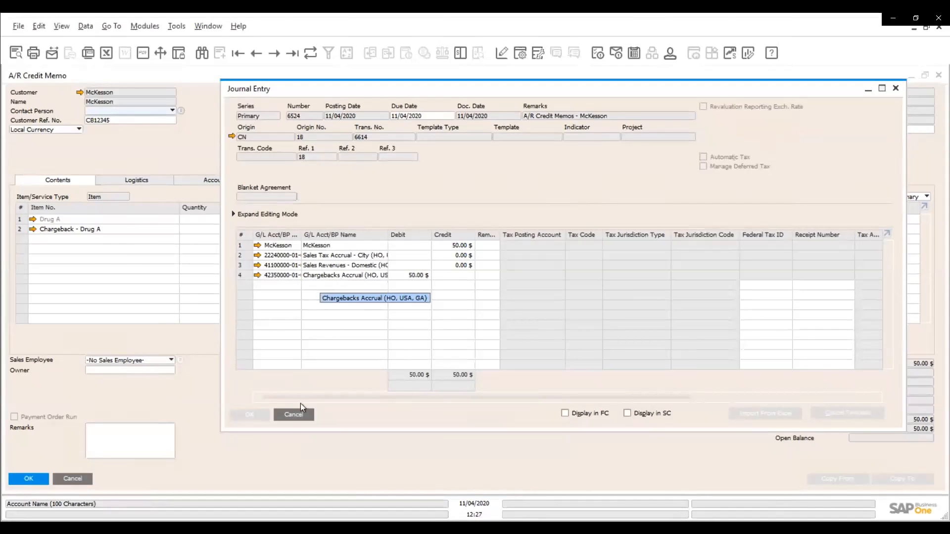
pyautogui.click(298, 417)
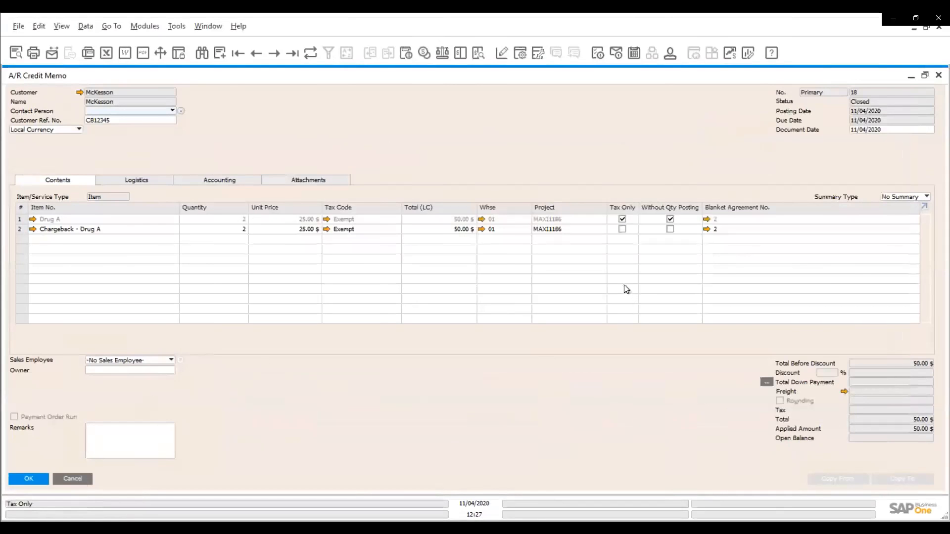
pyautogui.click(71, 478)
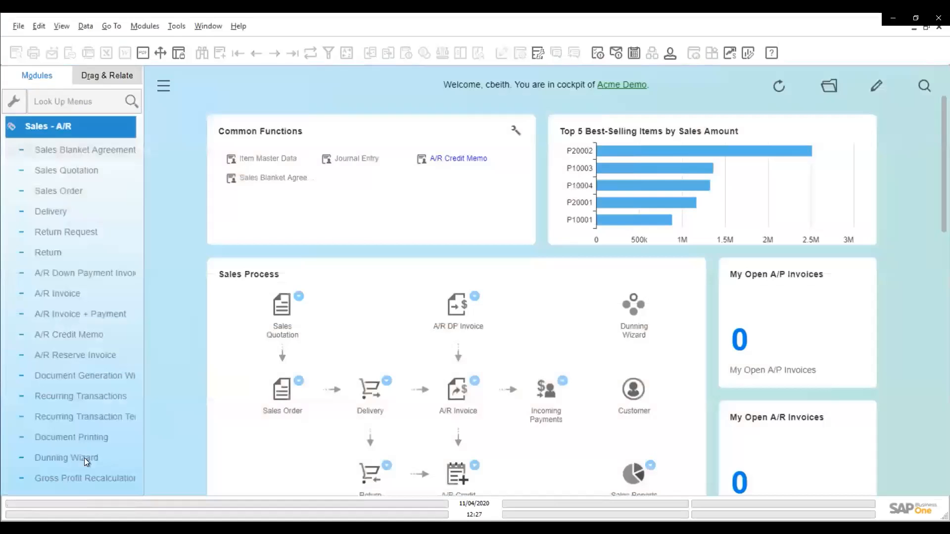
# - Find journal entry 6526 and review its debit and credit lines
pyautogui.click(356, 158)
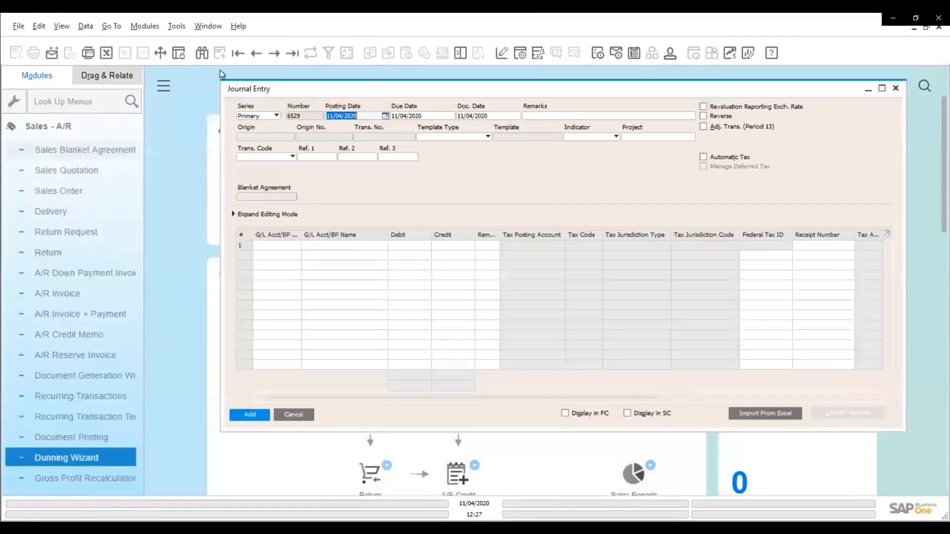
pyautogui.click(202, 53)
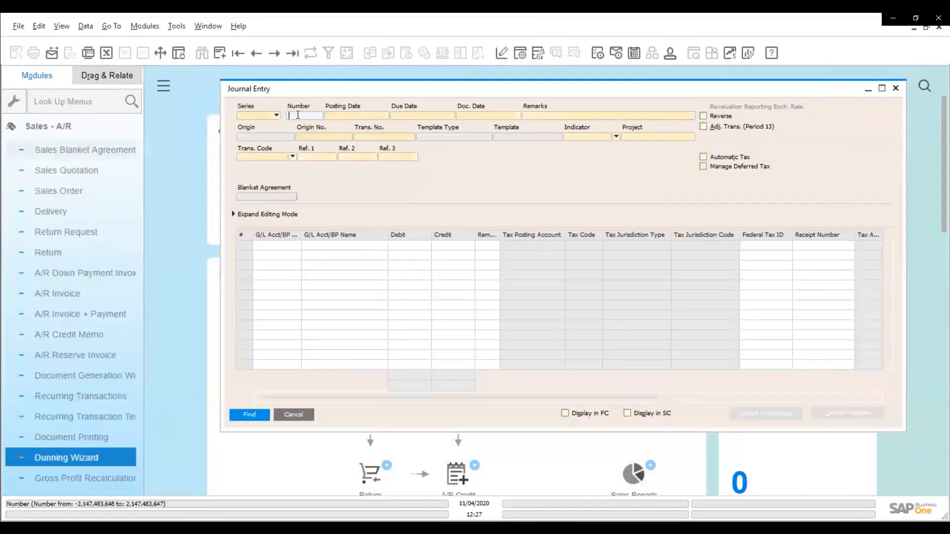
pyautogui.write('6526')
pyautogui.press('Return')
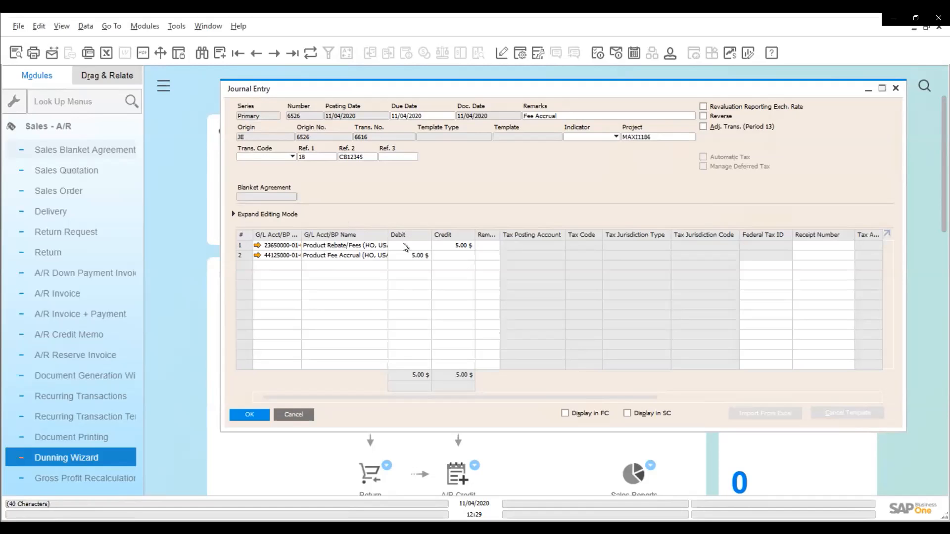
pyautogui.click(896, 89)
# - Open the last incoming payment record in Banking and enlarge its window to review the paid documents
pyautogui.click(63, 127)
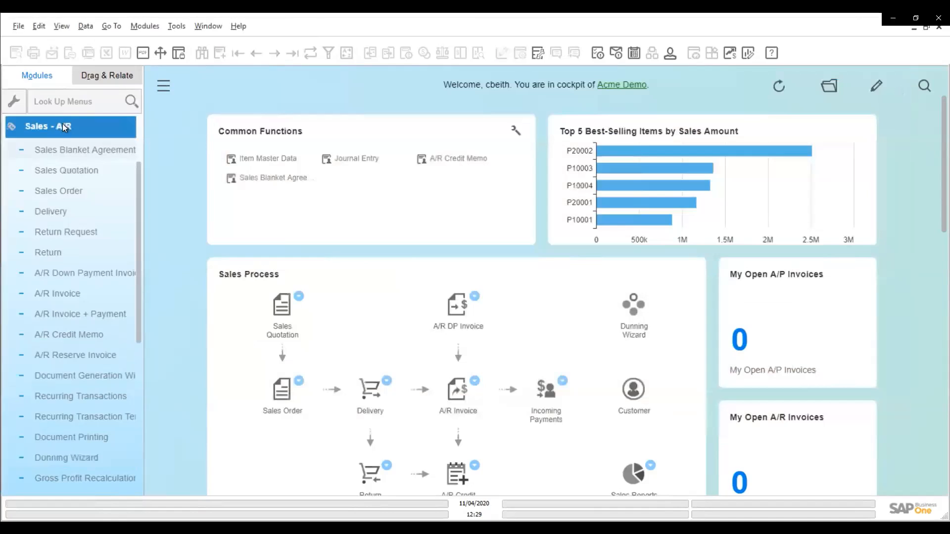
pyautogui.click(63, 126)
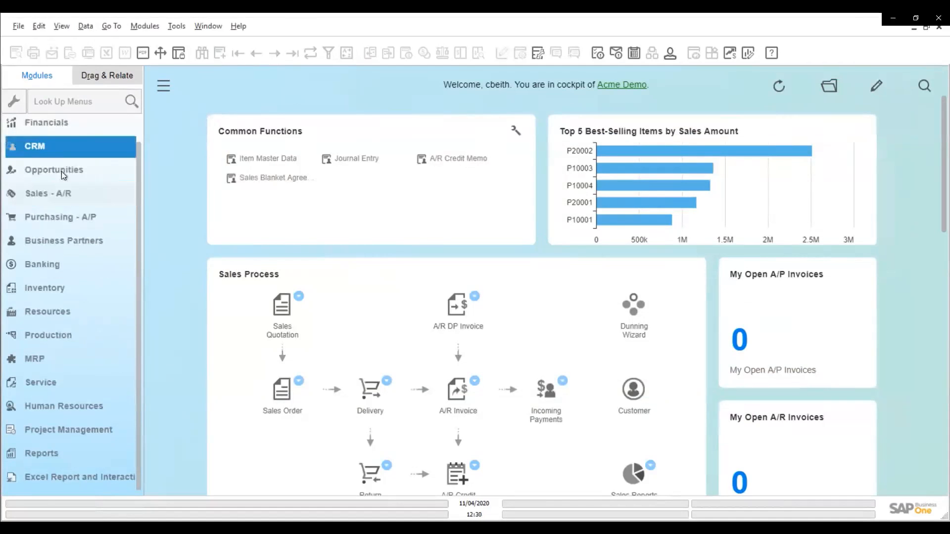
pyautogui.click(41, 265)
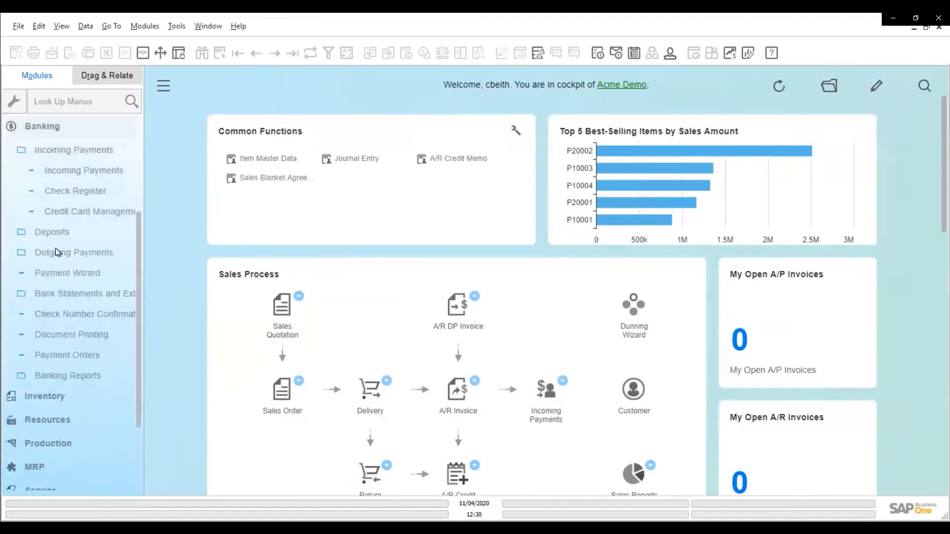
pyautogui.click(87, 174)
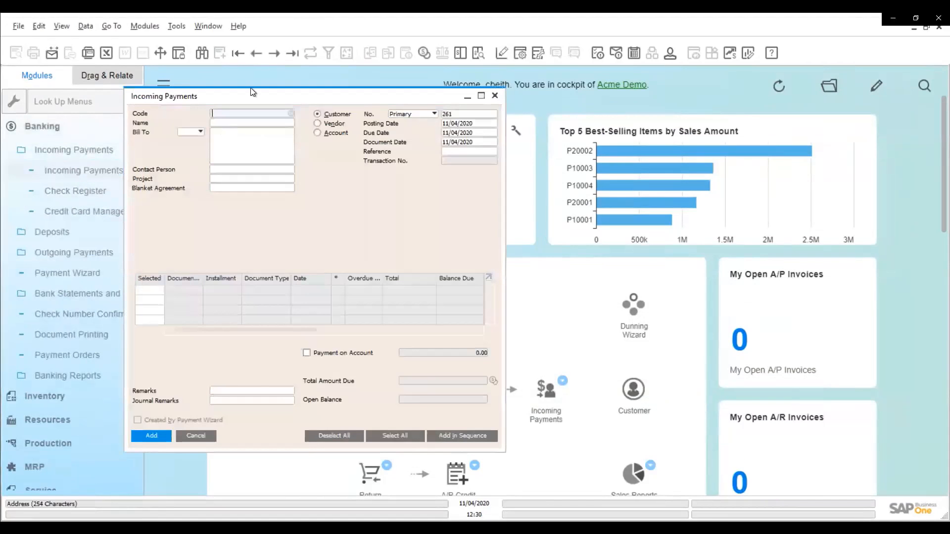
pyautogui.click(292, 53)
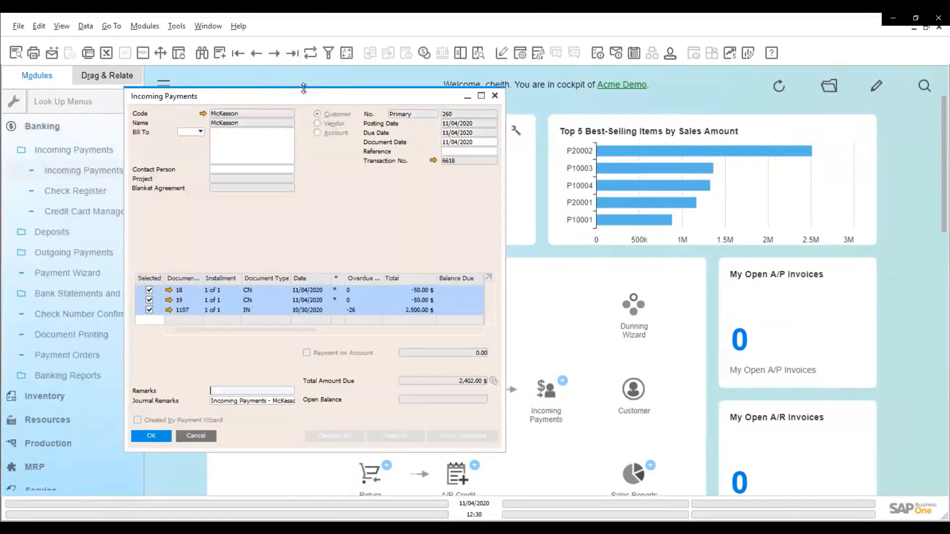
pyautogui.moveTo(353, 96); pyautogui.dragTo(520, 80)
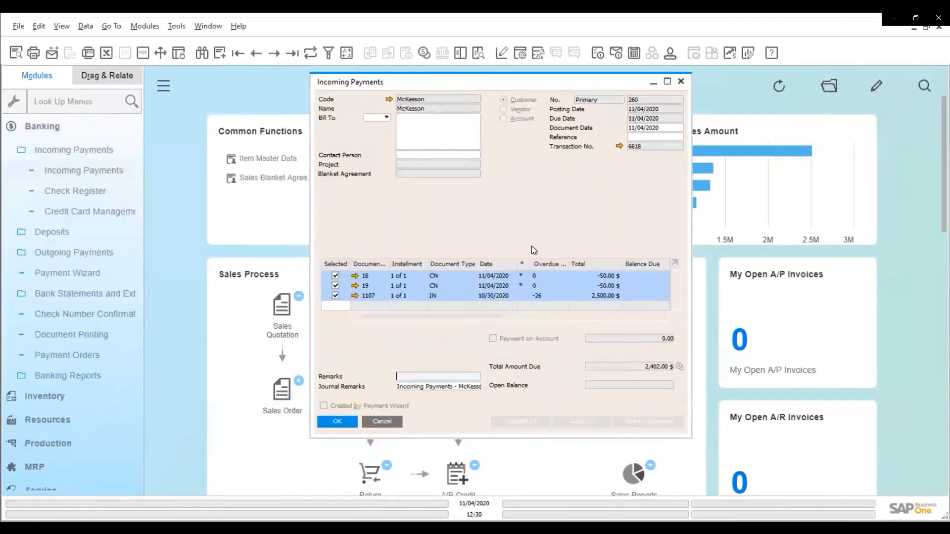
pyautogui.moveTo(692, 440); pyautogui.dragTo(737, 482)
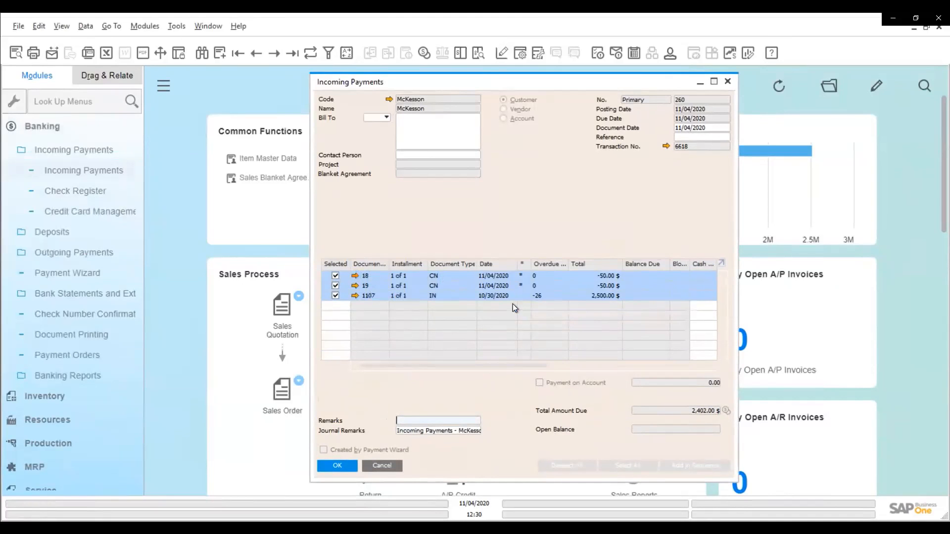
# - Inspect credit memo 18 and invoice 1107 from the incoming payment's document lines, closing the payment when done
pyautogui.doubleClick(506, 95)
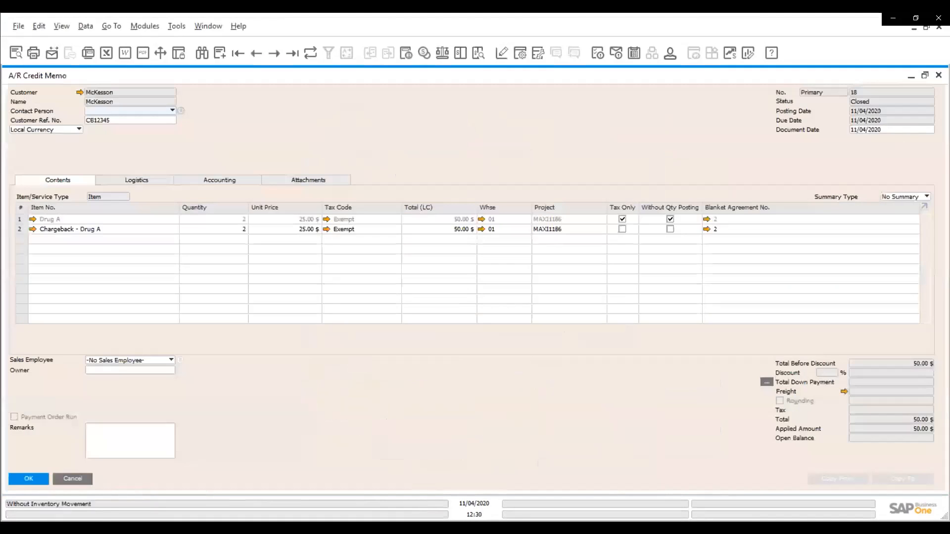
pyautogui.click(938, 75)
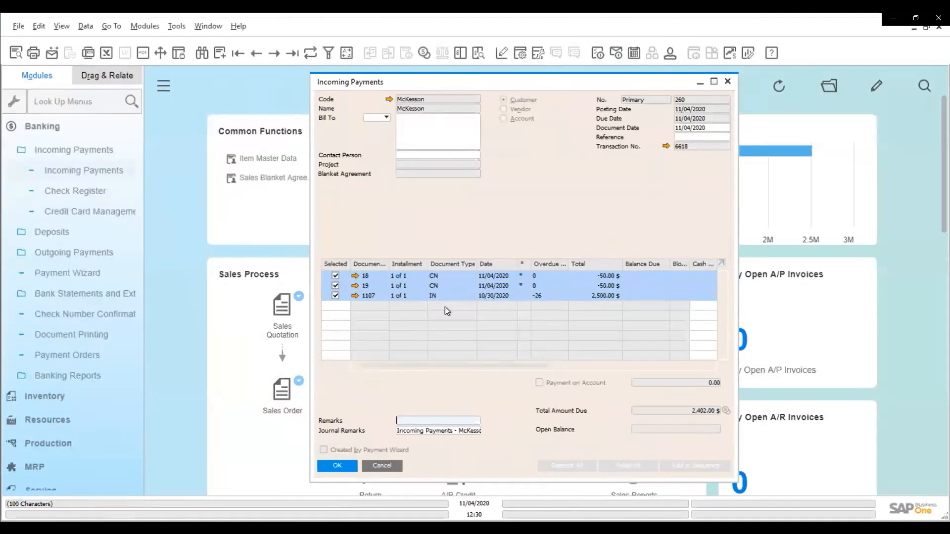
pyautogui.click(355, 296)
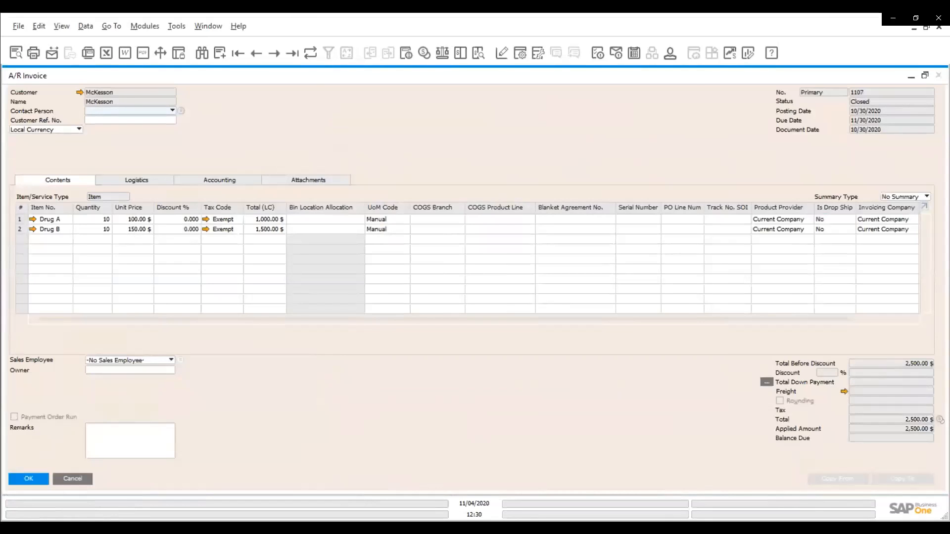
pyautogui.click(938, 75)
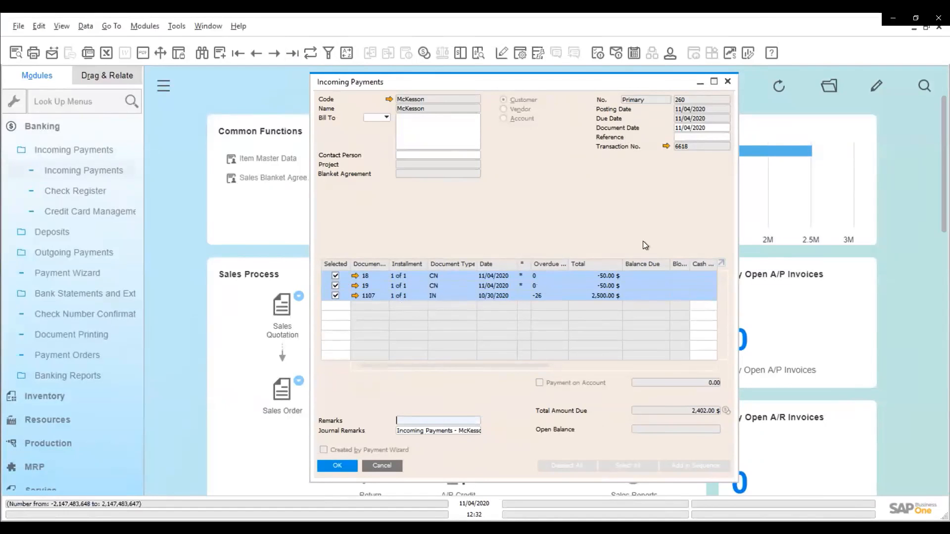
pyautogui.click(727, 82)
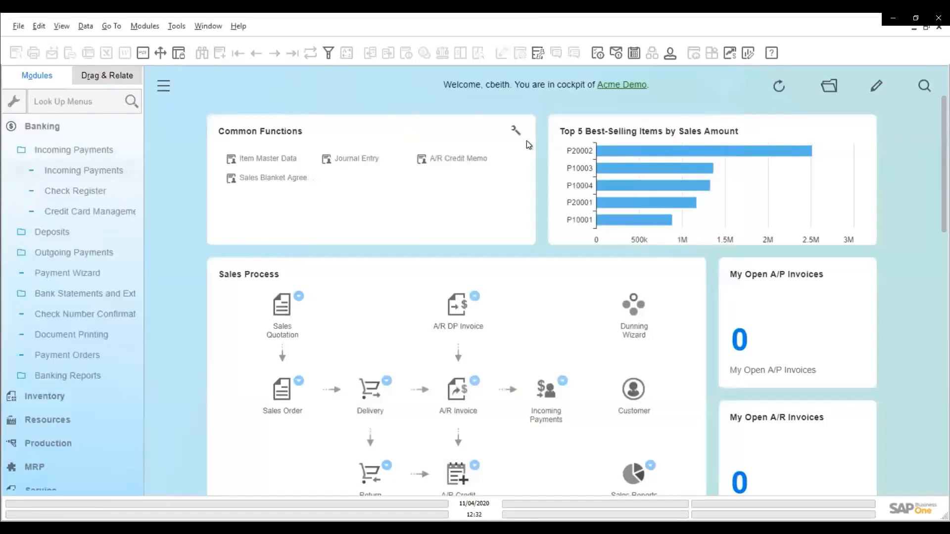
# - Find journal entry 6527 and review its debit and credit lines
pyautogui.click(351, 159)
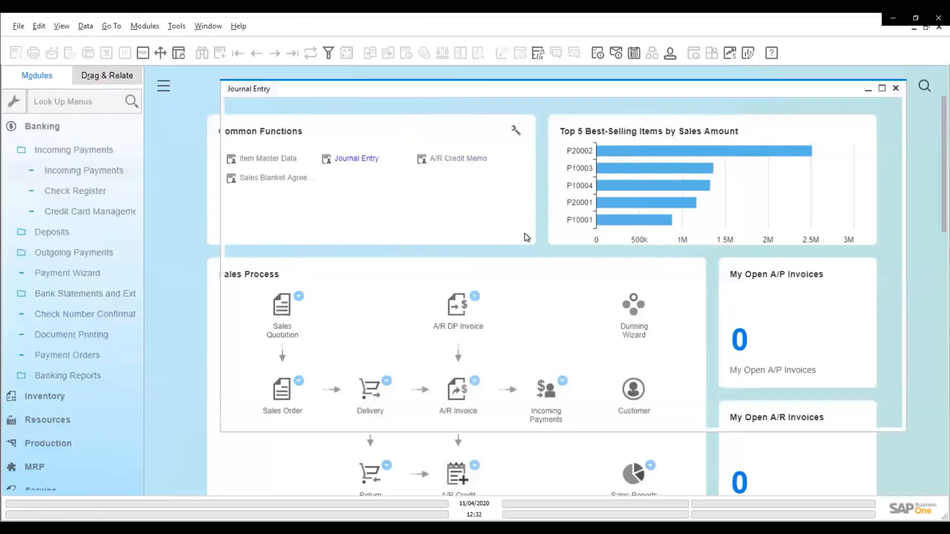
pyautogui.hotkey('ctrl', 'f')
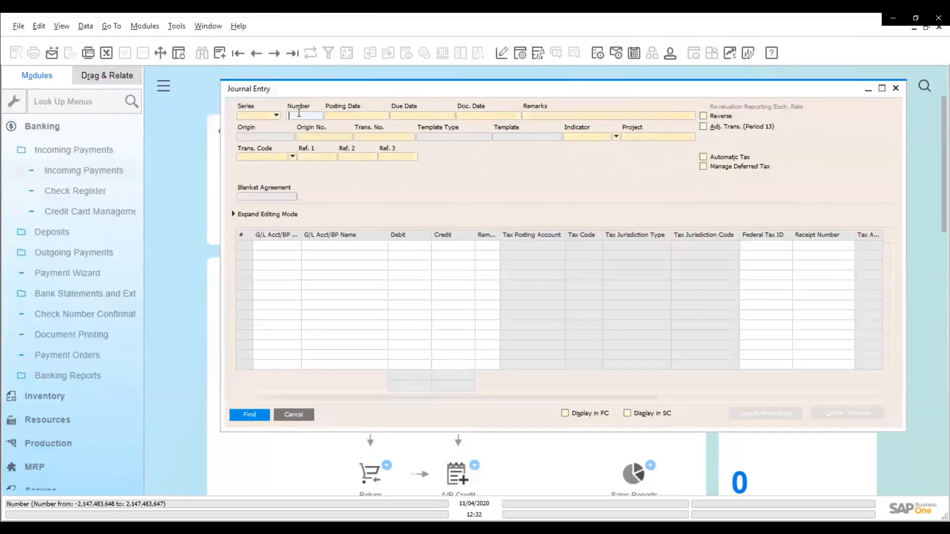
pyautogui.write('6527')
pyautogui.press('Return')
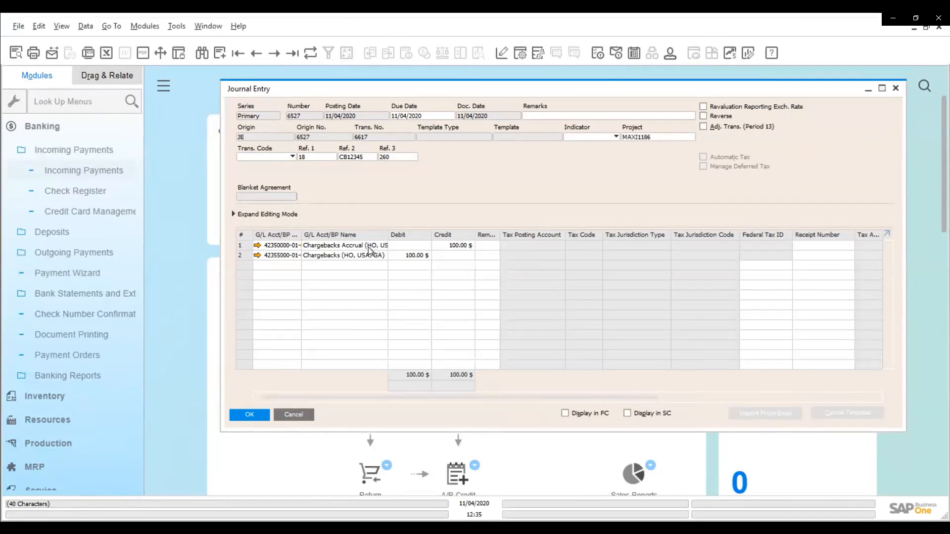
pyautogui.click(301, 417)
# - Locate the A/P Invoice function in the Purchasing - A/P module, and switch to the presentation's Q&A slide
pyautogui.click(72, 130)
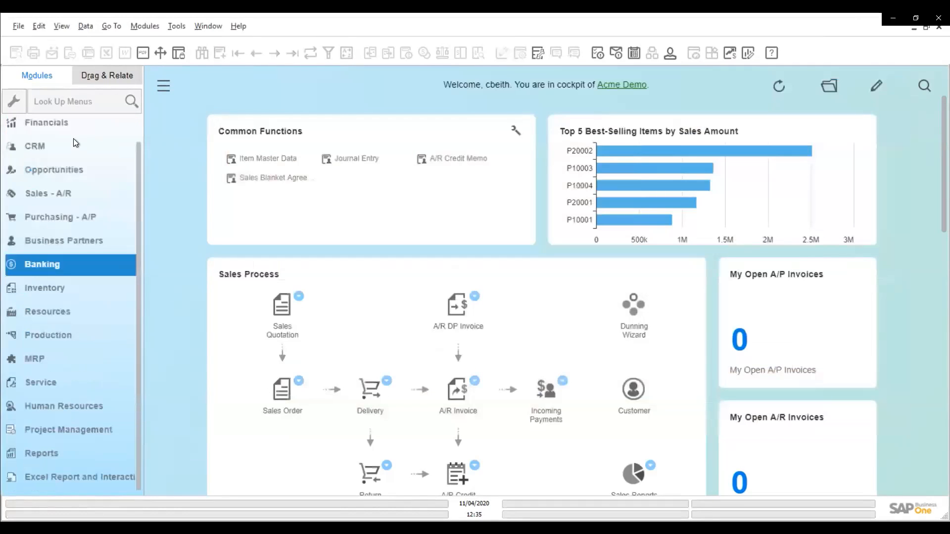
pyautogui.click(99, 204)
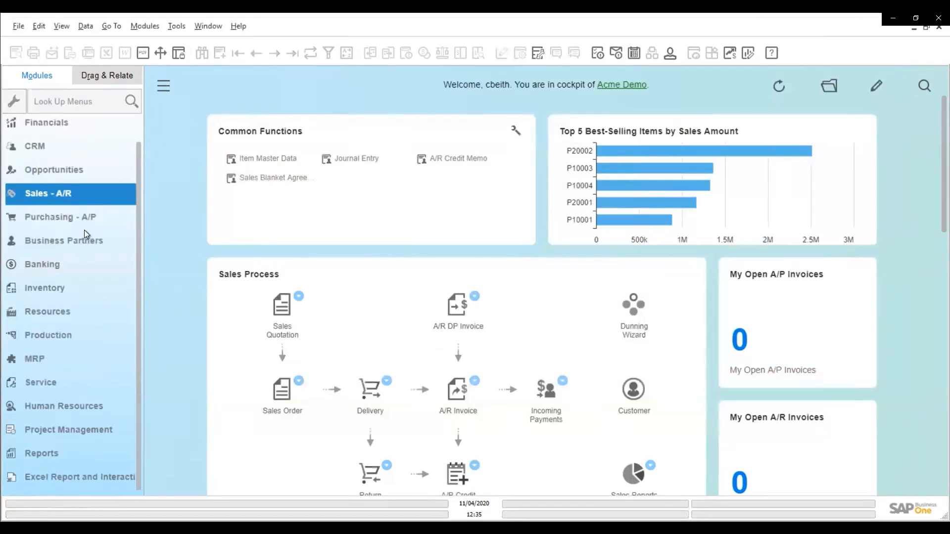
pyautogui.click(70, 218)
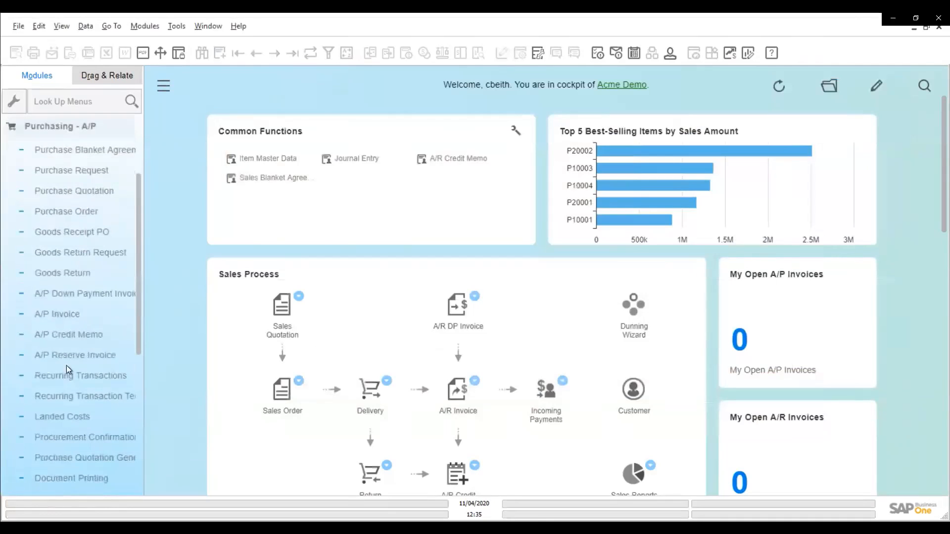
pyautogui.click(50, 317)
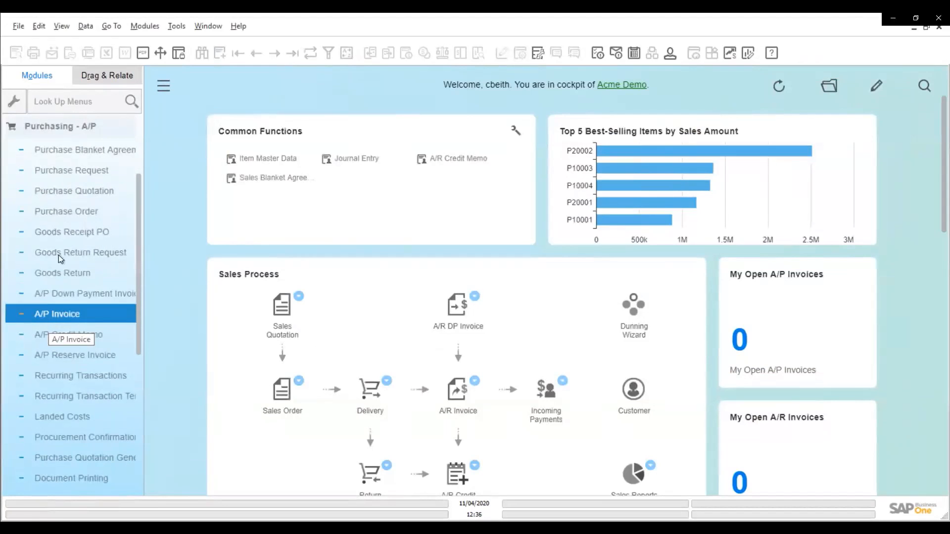
pyautogui.click(69, 127)
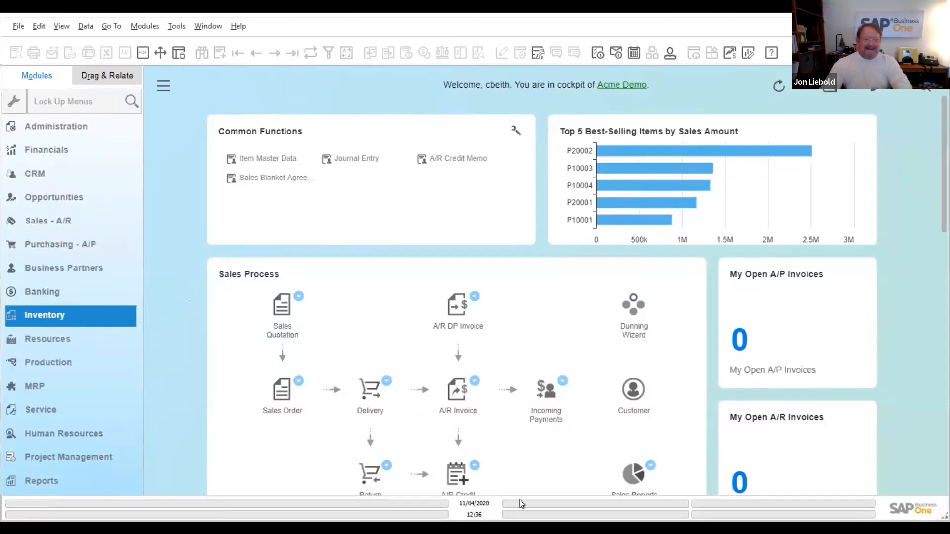
pyautogui.hotkey('alt', 'Tab')
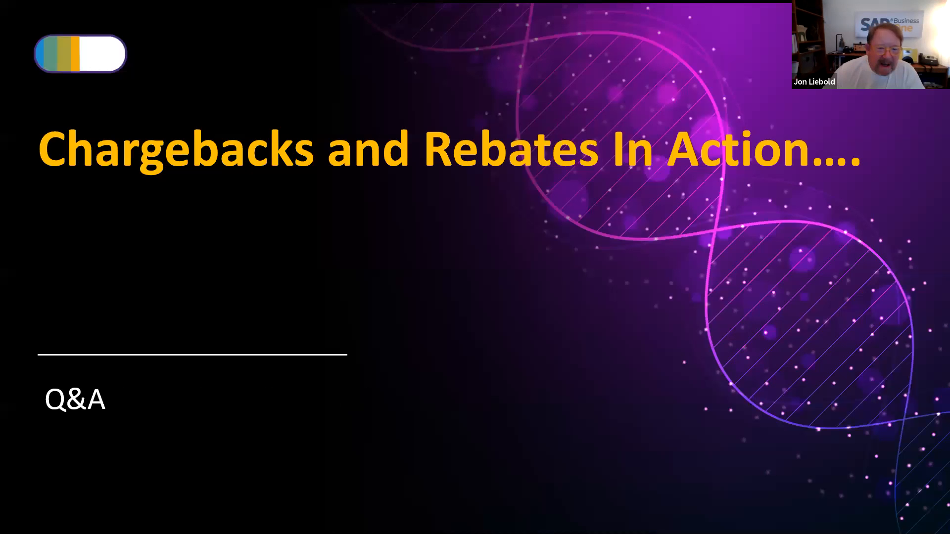